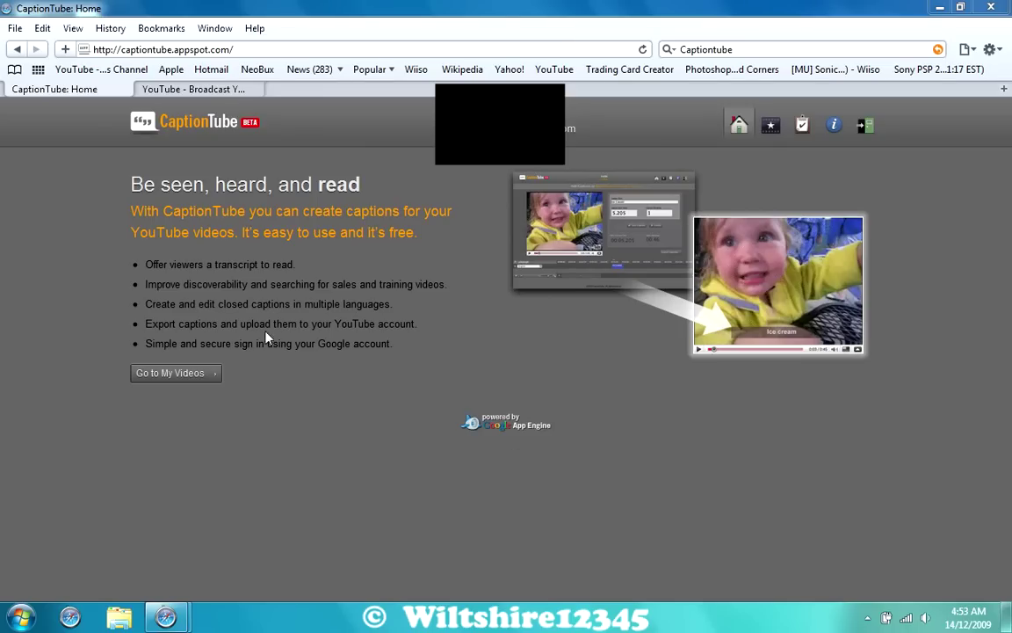
Open My Videos from the CaptionTube home page to see the imported videos.
click(197, 385)
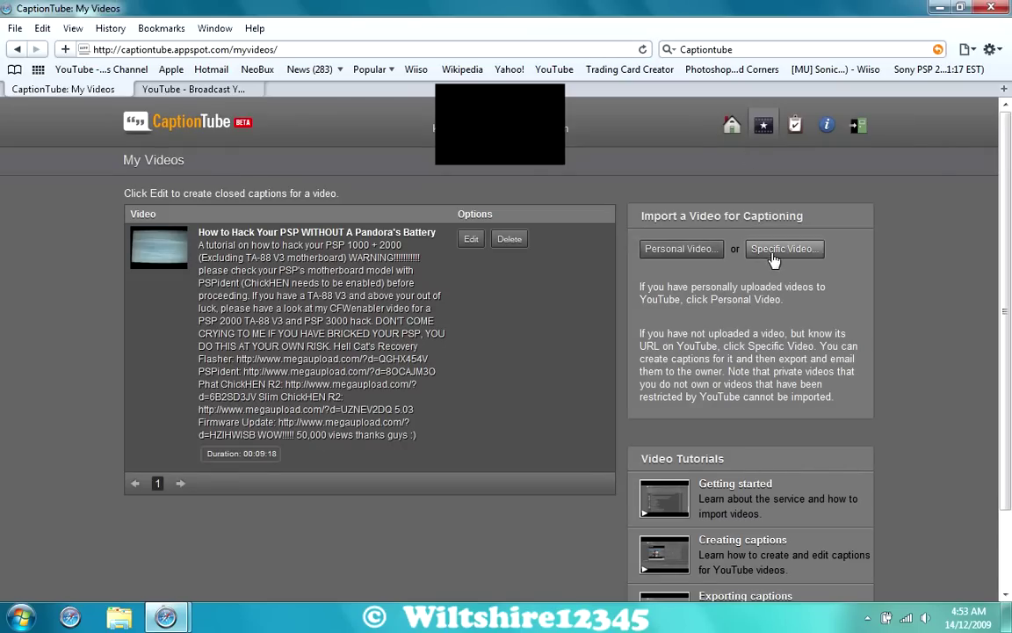
Switch from the CaptionTube My Videos list to the YouTube browser tab.
click(147, 88)
Open 'How to Hack Your PSP WITHOUT A Pandora's Battery' from YouTube's views-sorted uploads and select its URL.
click(160, 128)
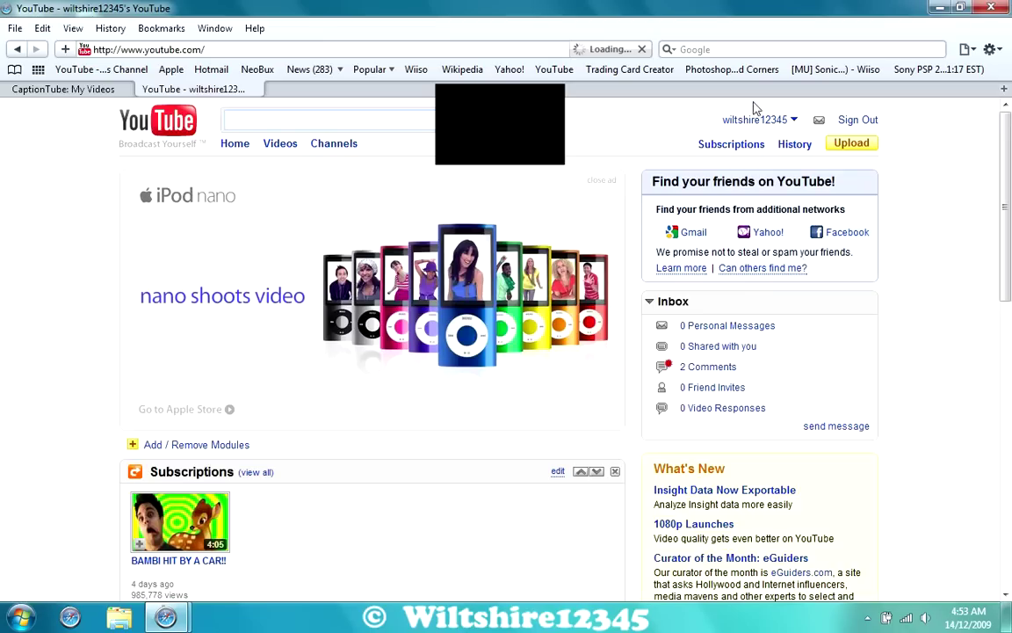
click(769, 126)
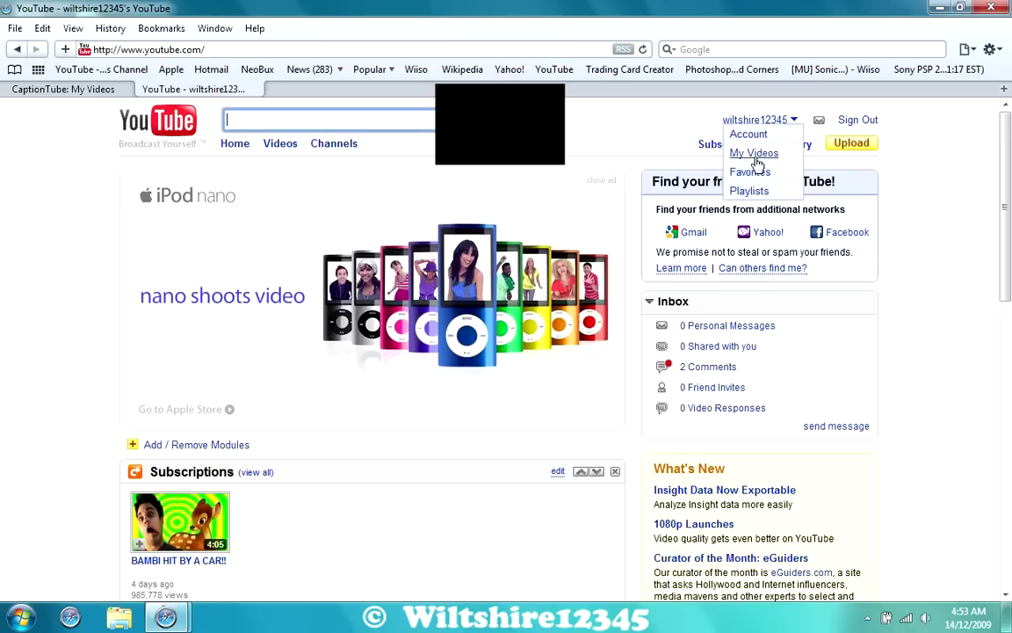
click(756, 159)
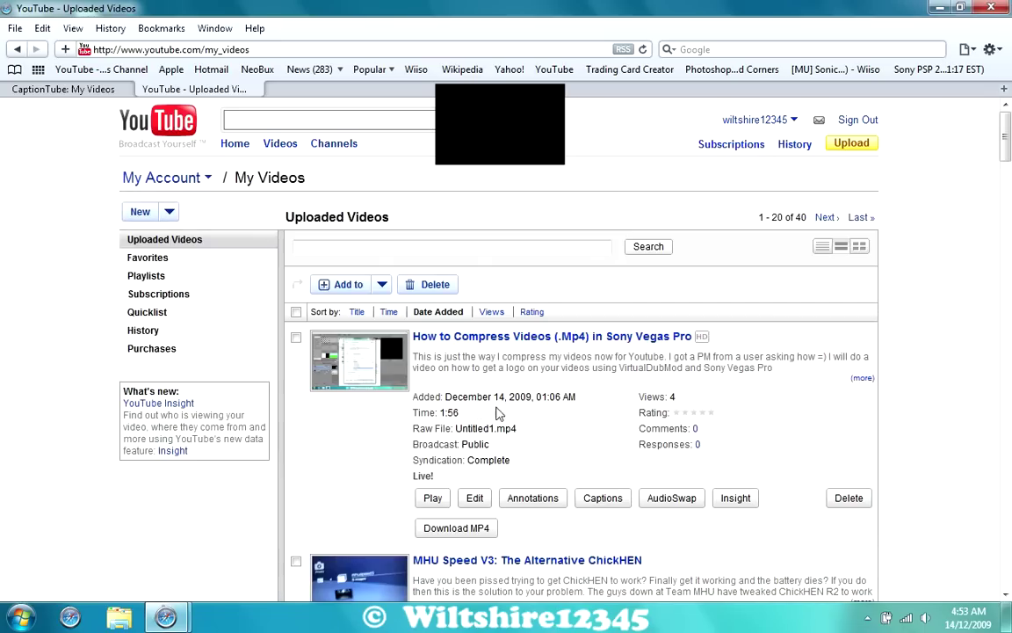
click(482, 315)
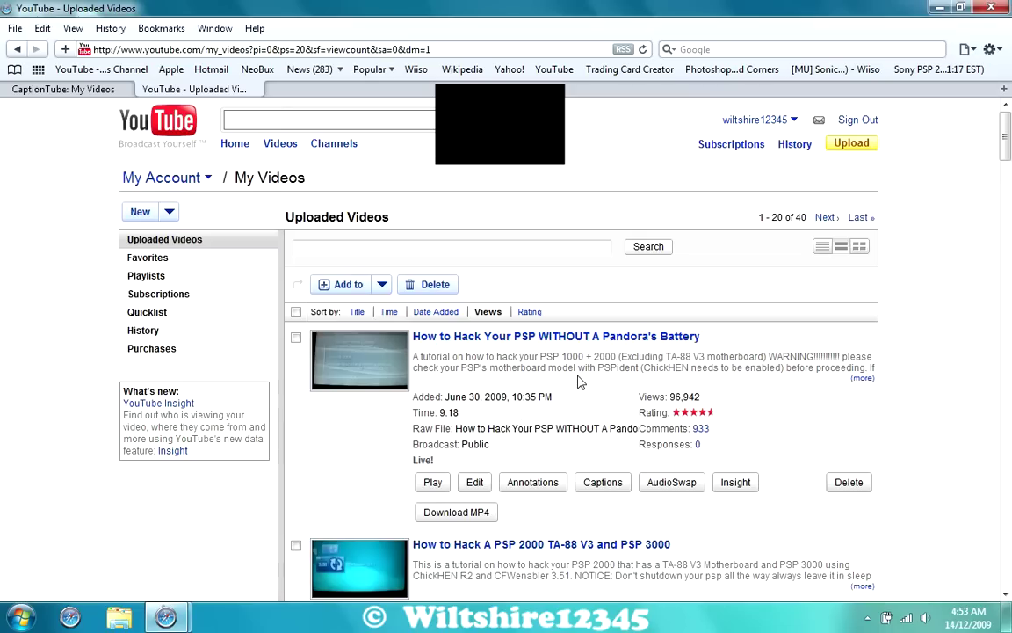
click(435, 484)
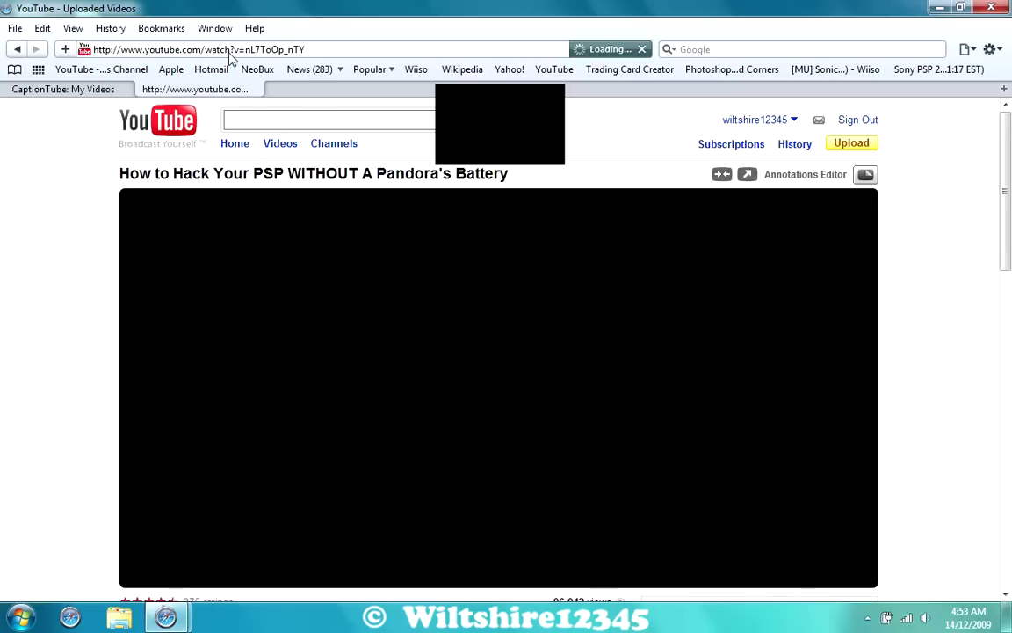
triple_click(232, 53)
key(ctrl+c)
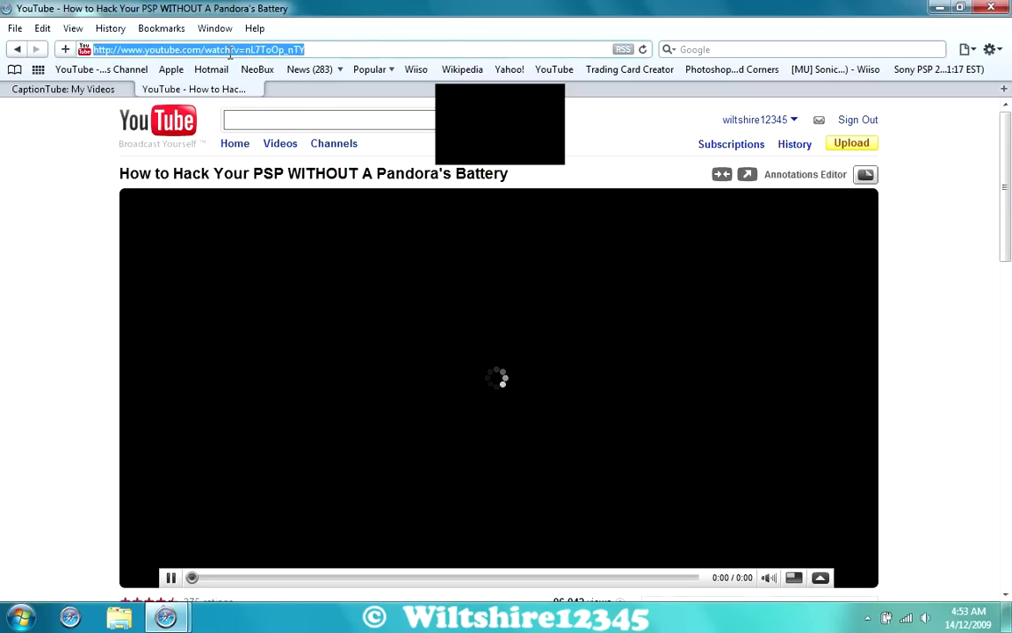
Back in CaptionTube, import the PSP video as a specific video from its pasted YouTube URL.
key(ctrl+w)
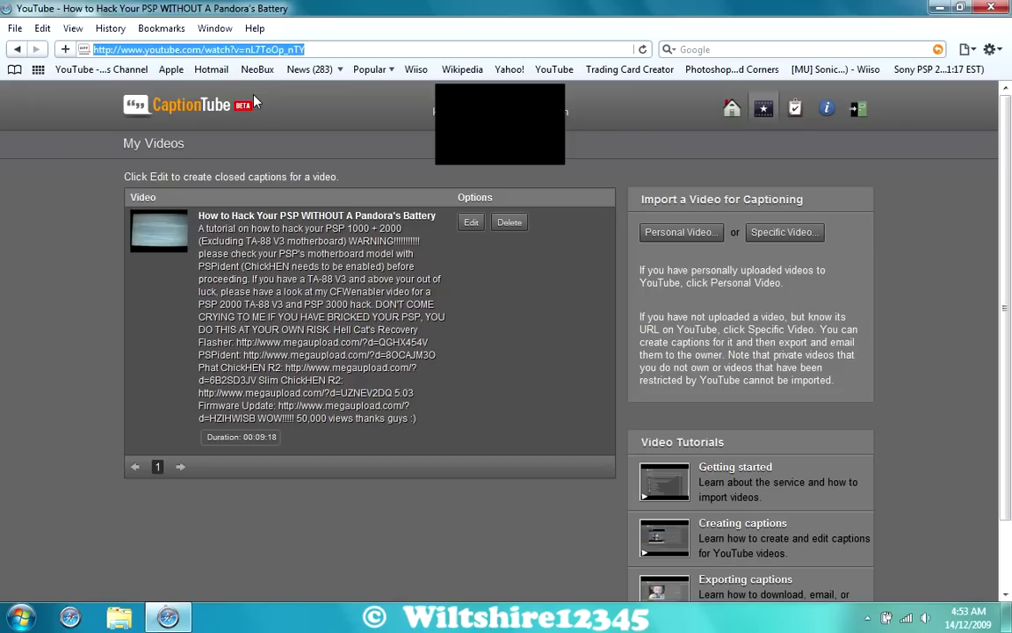
click(773, 232)
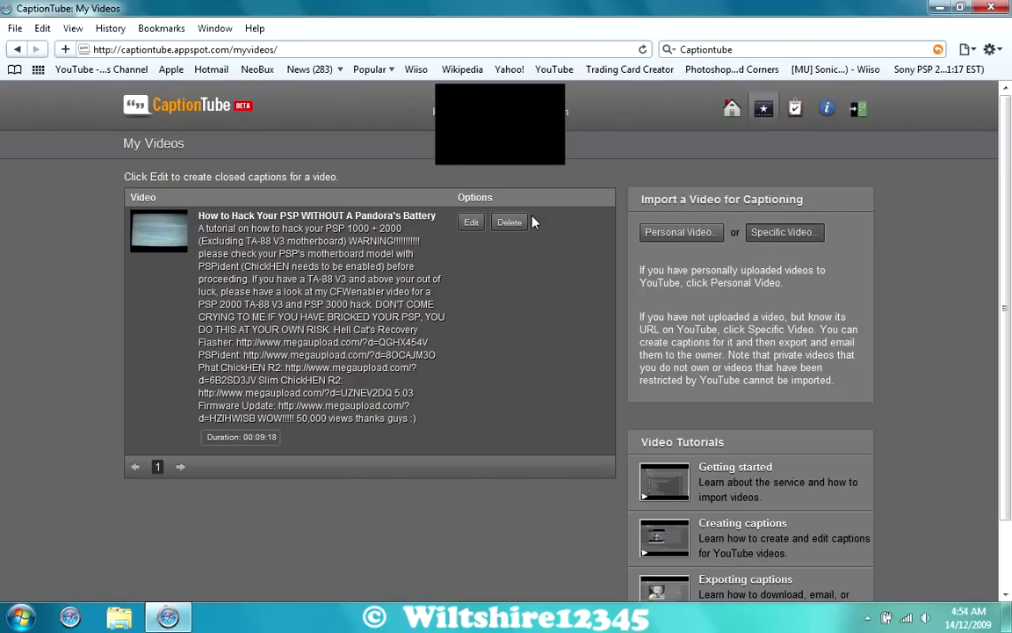
click(438, 219)
key(ctrl+v)
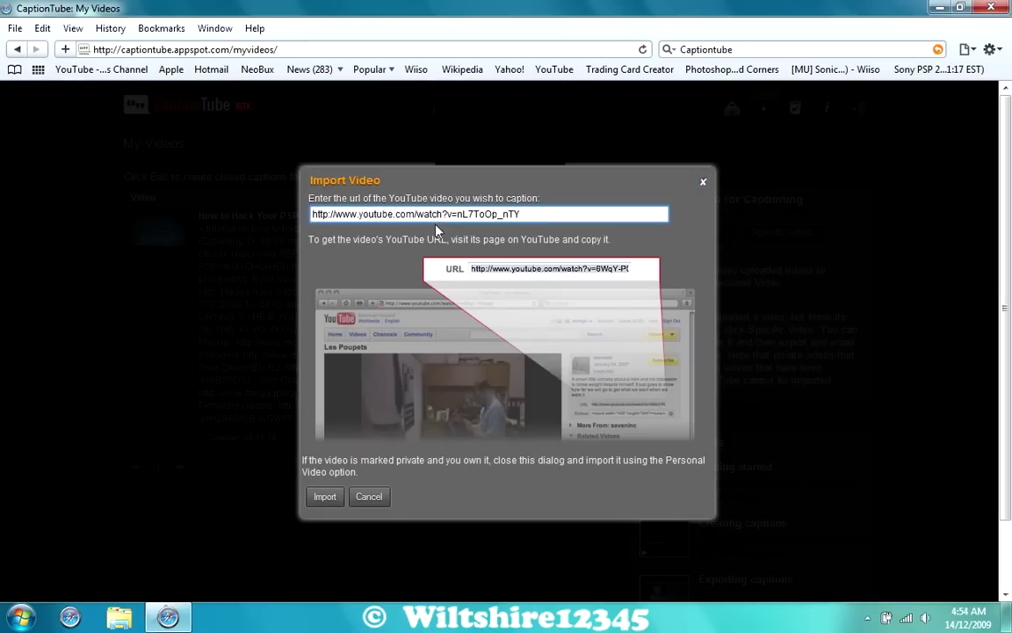
click(322, 496)
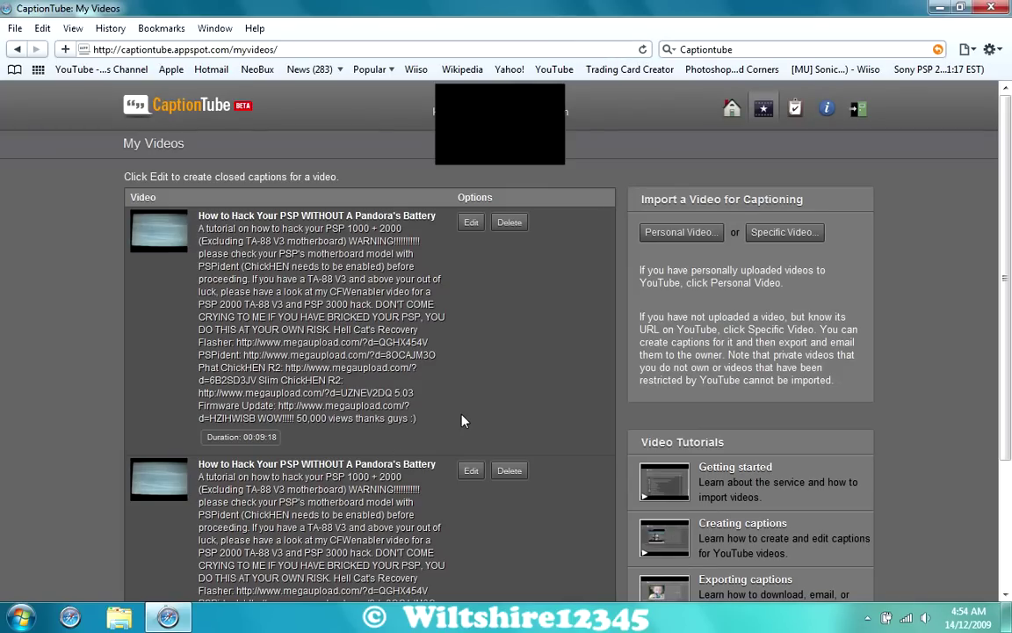
Delete the duplicate PSP video entry and open its caption editor.
click(509, 470)
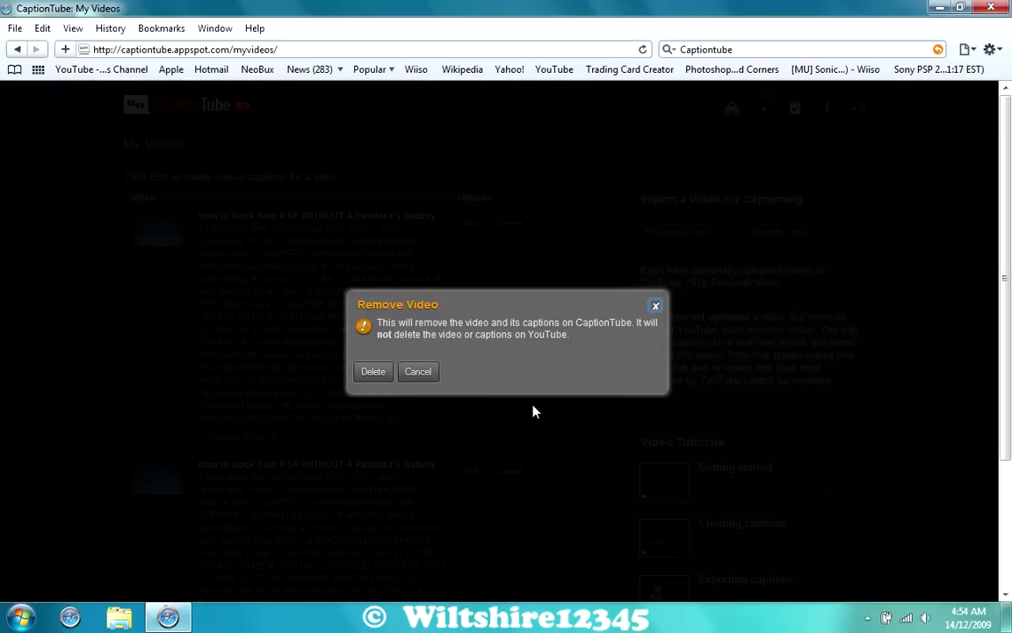
click(388, 373)
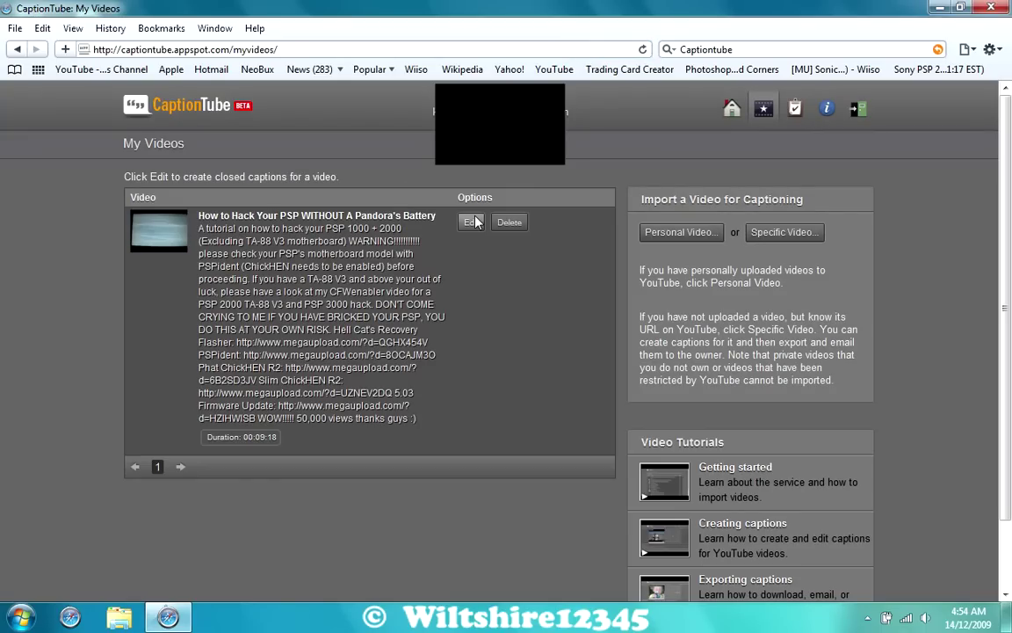
click(474, 222)
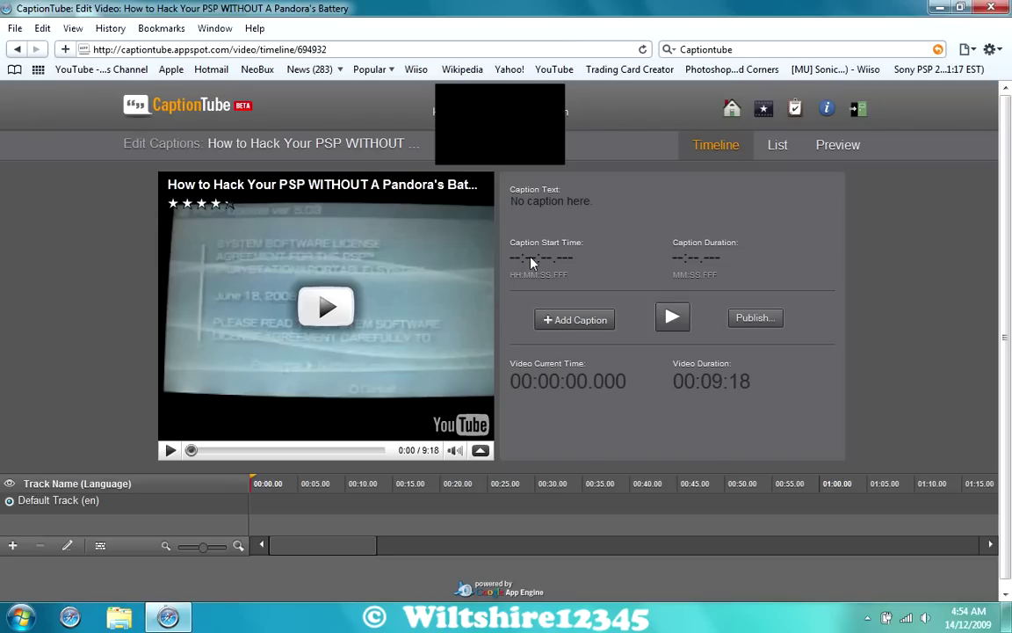
Add the caption 'Hey guy it's [channel name] again' at 00:00:00.000 with a 00:03.000 duration.
click(550, 320)
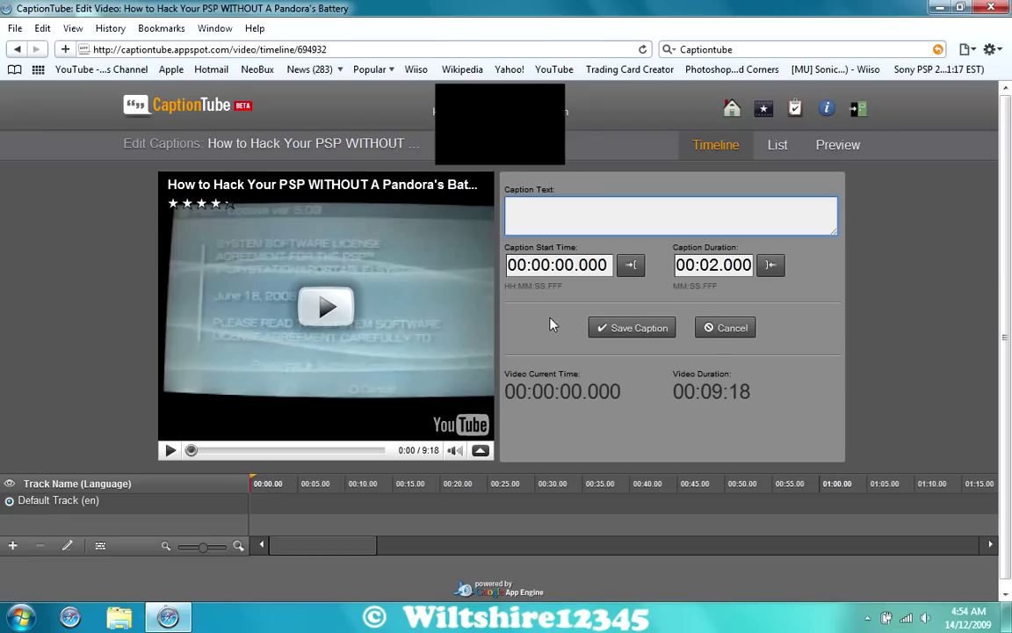
text(Hey guy it's Wiltshire12345 again)
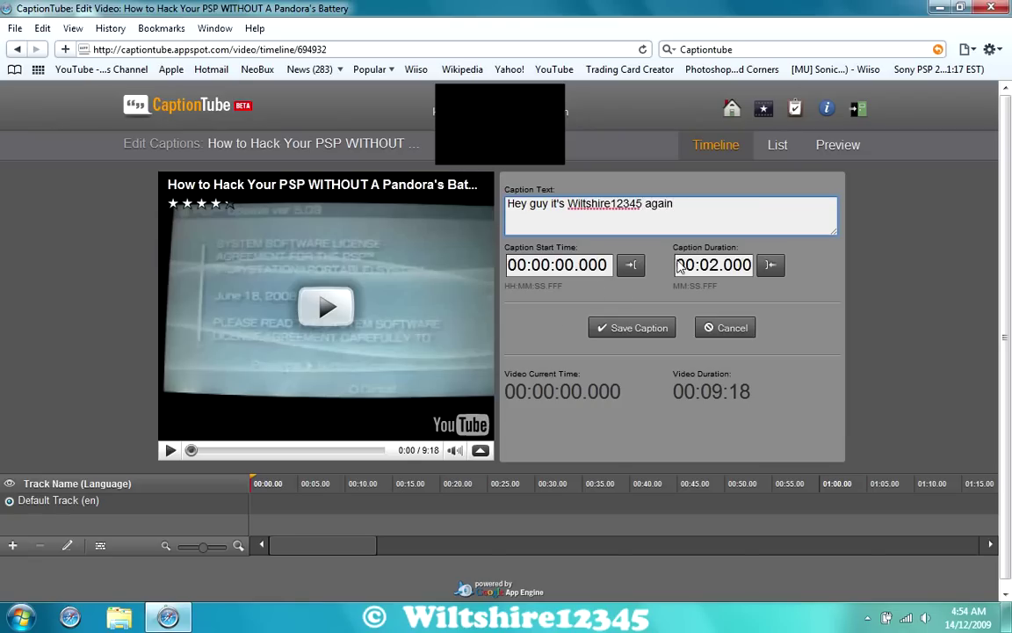
click(728, 272)
key(BackSpace)
text(3)
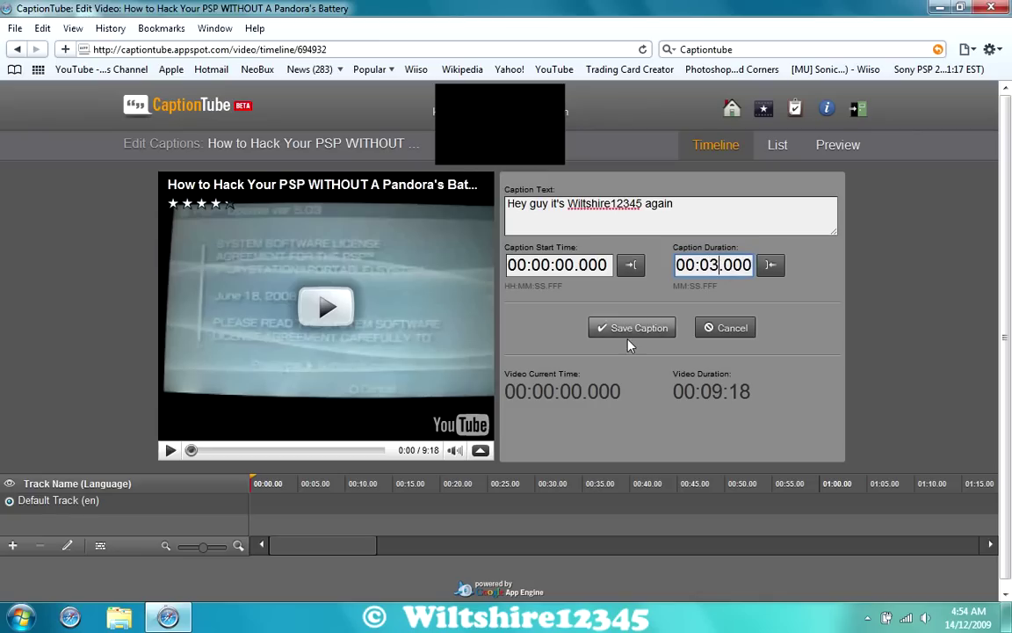
click(628, 332)
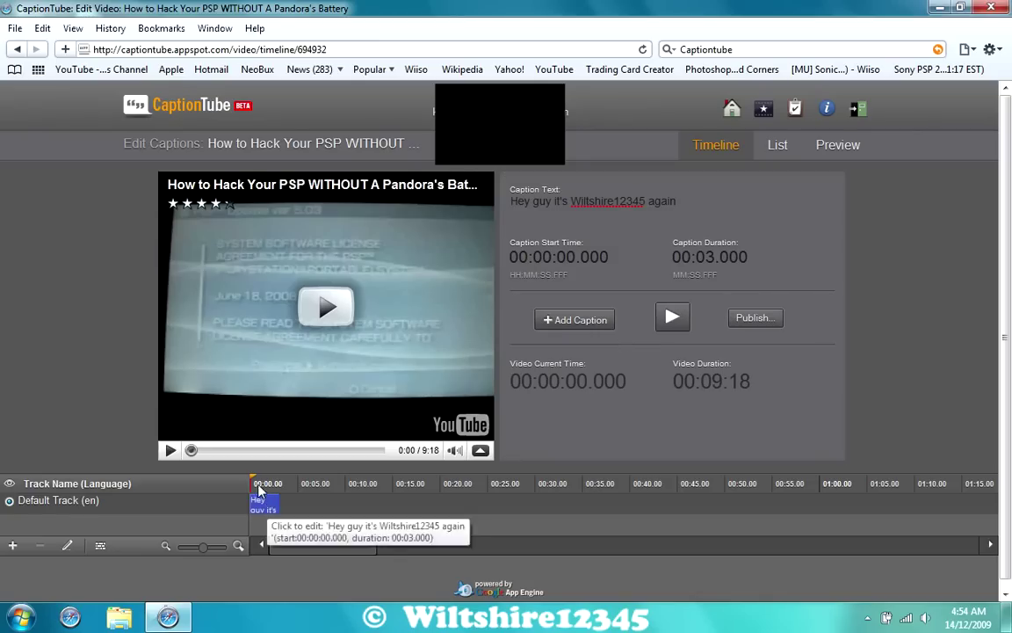
drag(251, 483, 281, 483)
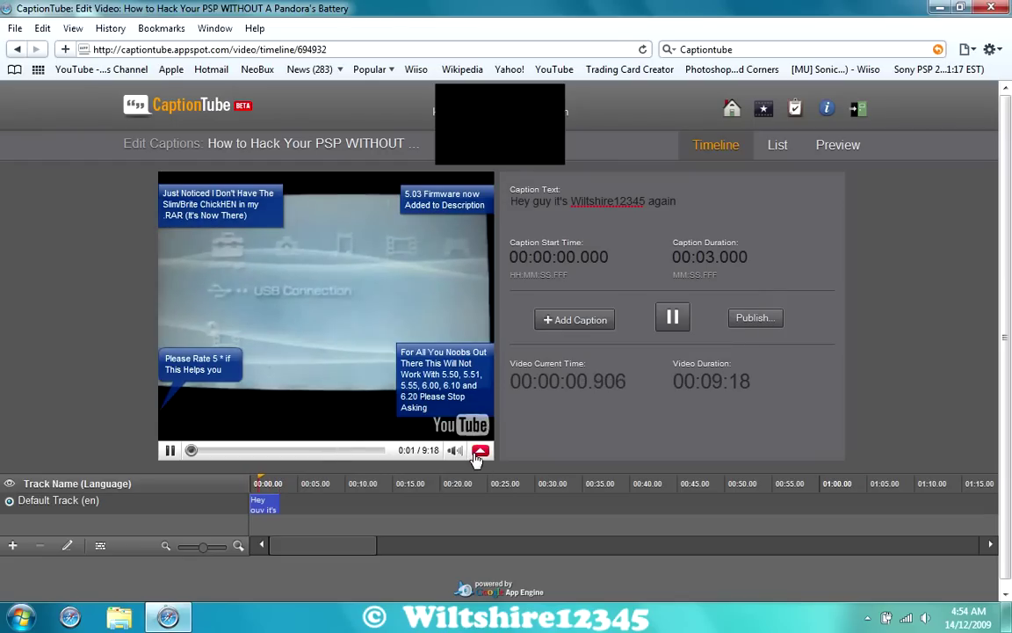
mouse_move(480, 448)
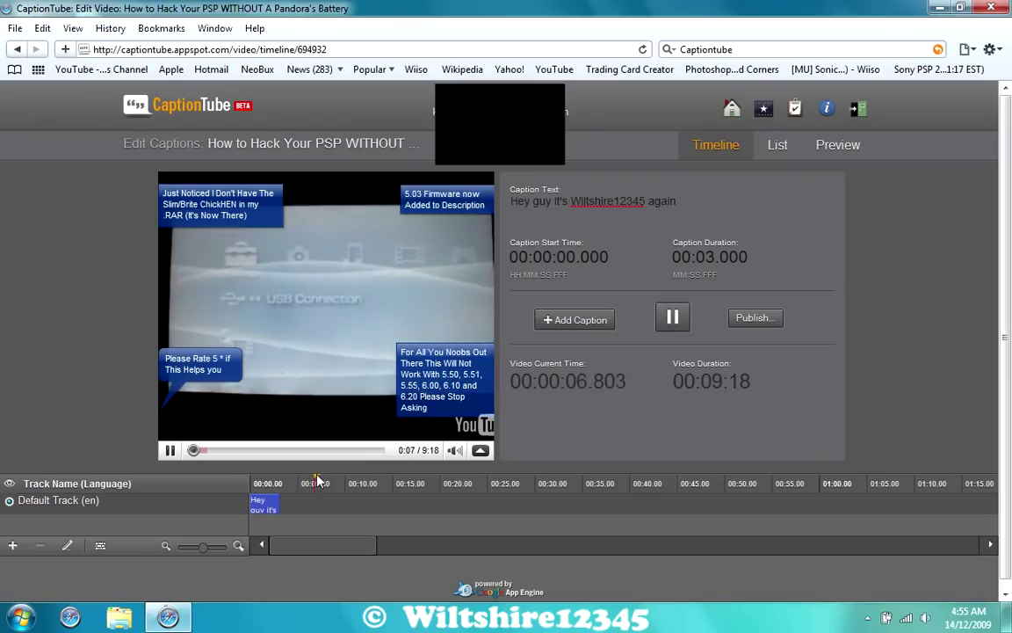
click(193, 450)
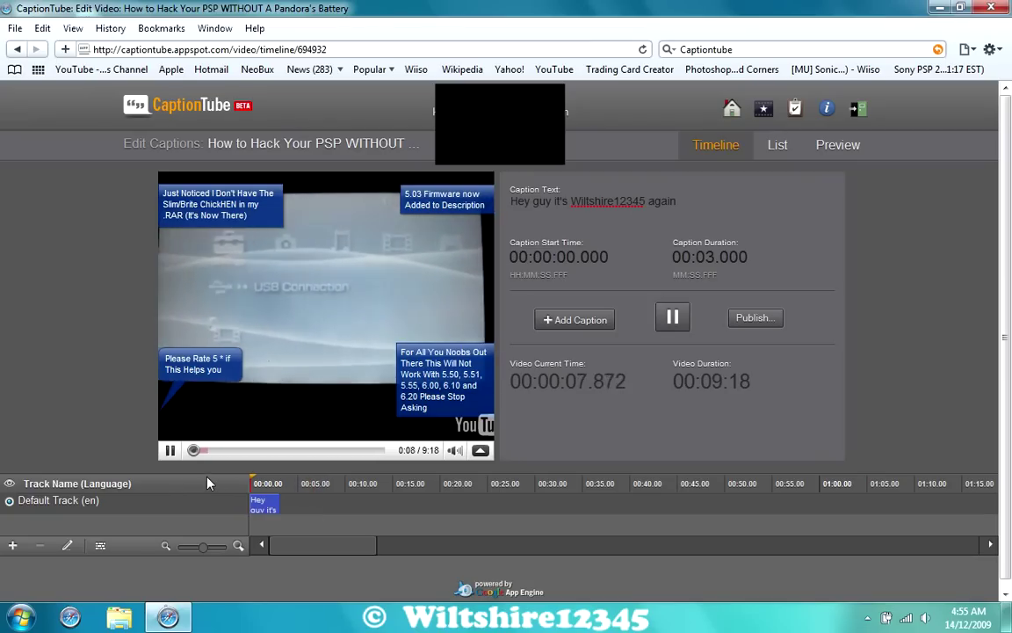
click(171, 450)
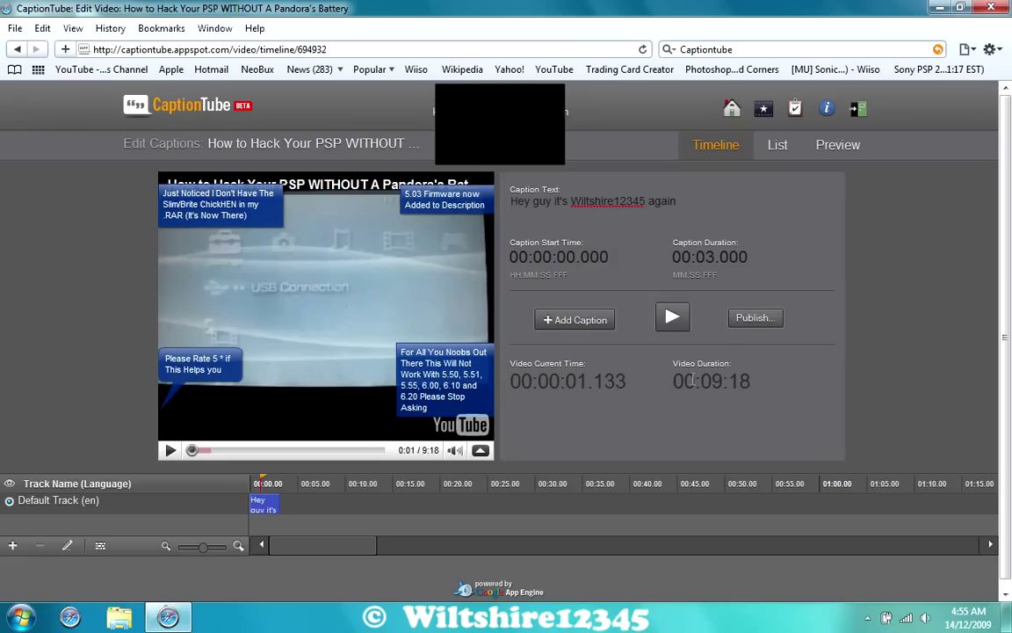
Download the captions to the computer in SubRip (.srt) format, then open a new tab to YouTube.
click(752, 319)
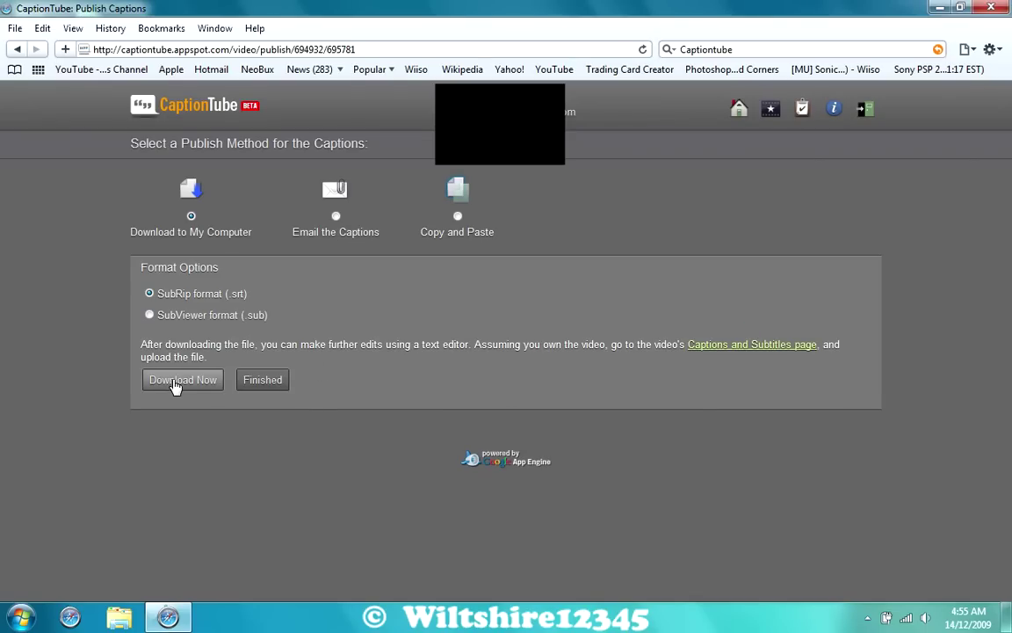
click(176, 384)
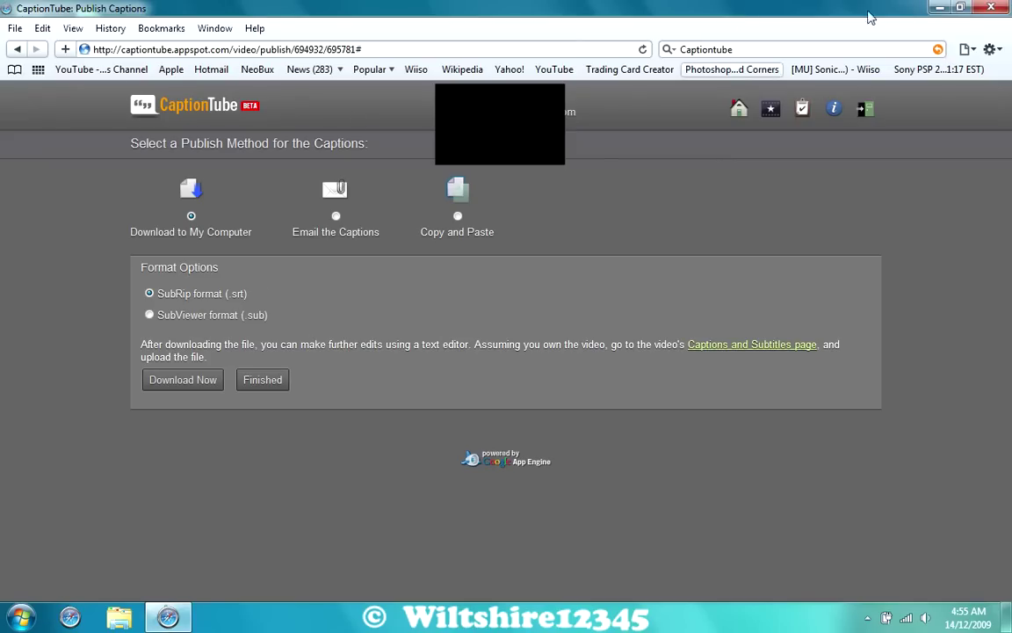
double_click(846, 11)
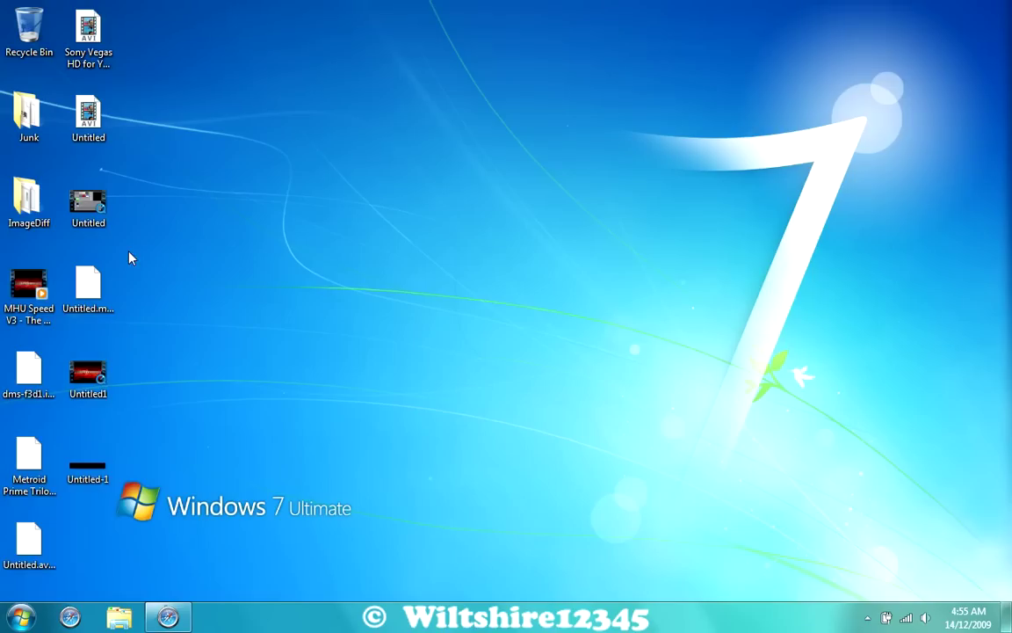
mouse_move(168, 615)
click(158, 553)
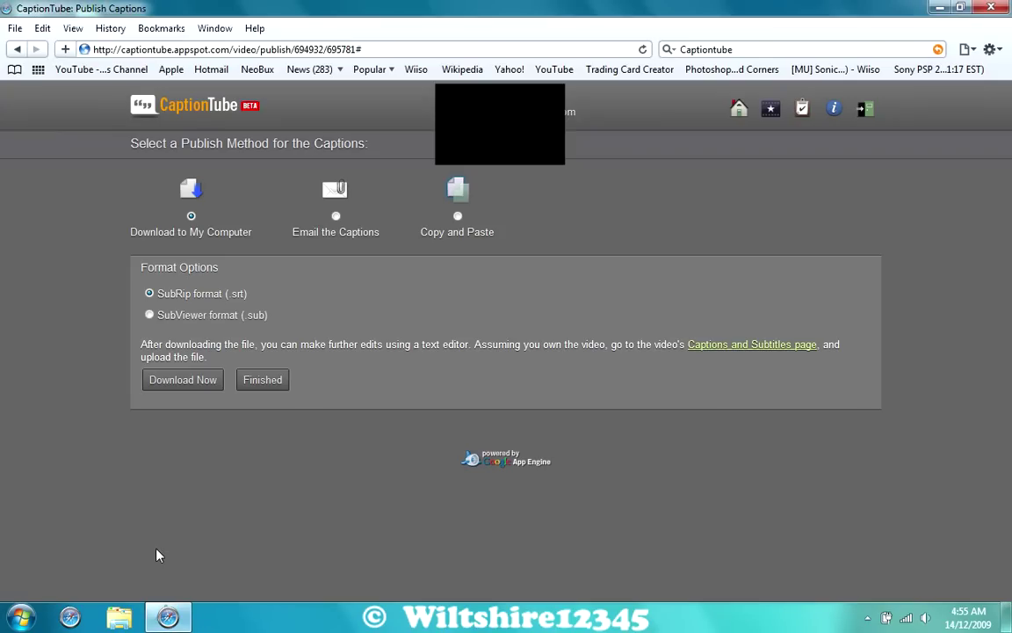
key(ctrl+t)
Open Captions and Subtitles for the PSP video from My Videos sorted by Views.
click(756, 119)
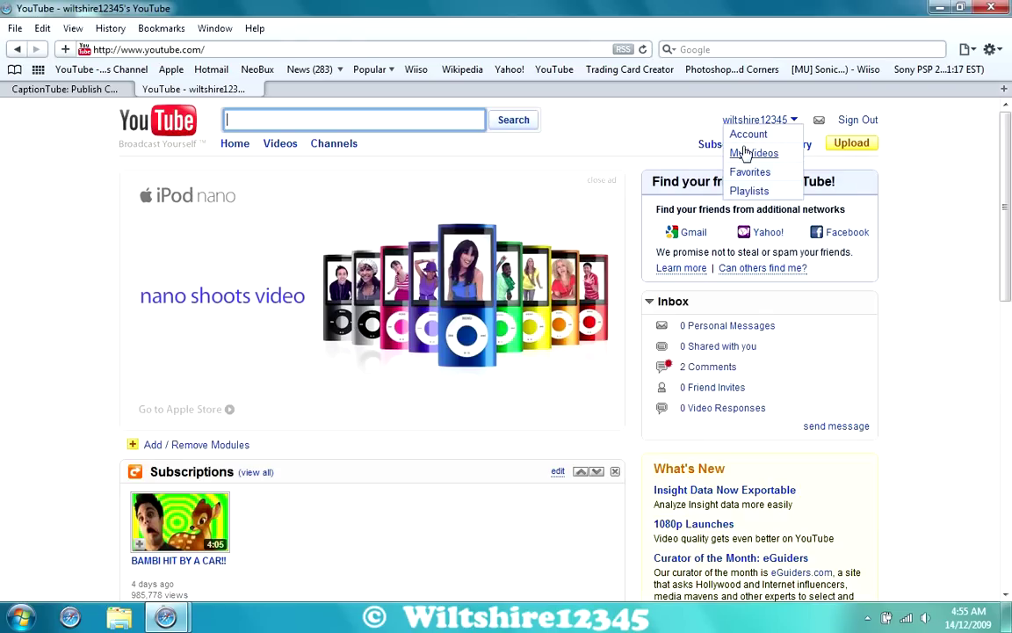
click(746, 153)
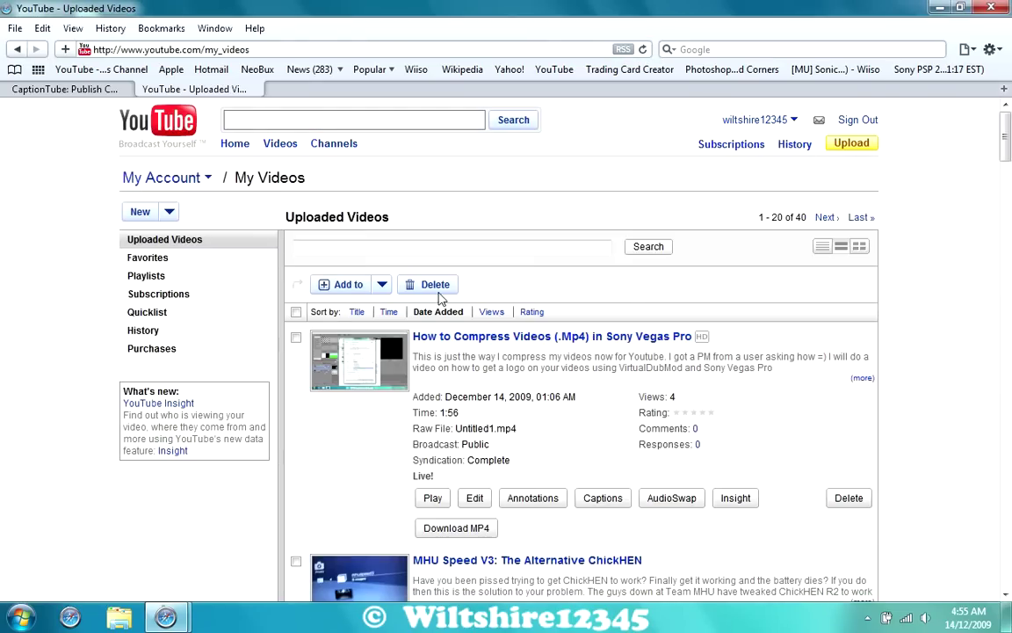
click(492, 312)
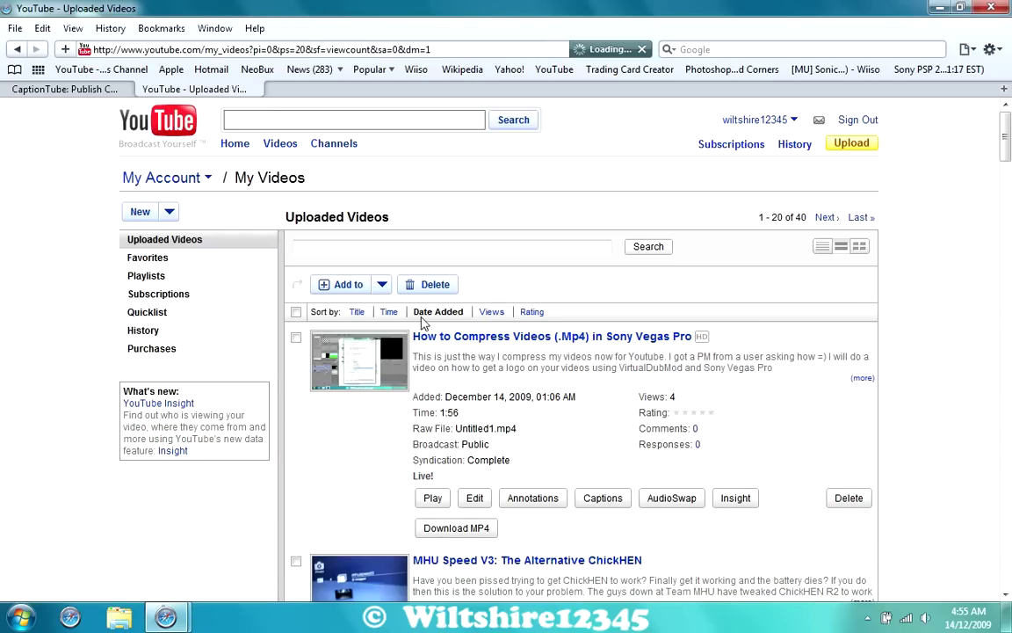
click(600, 491)
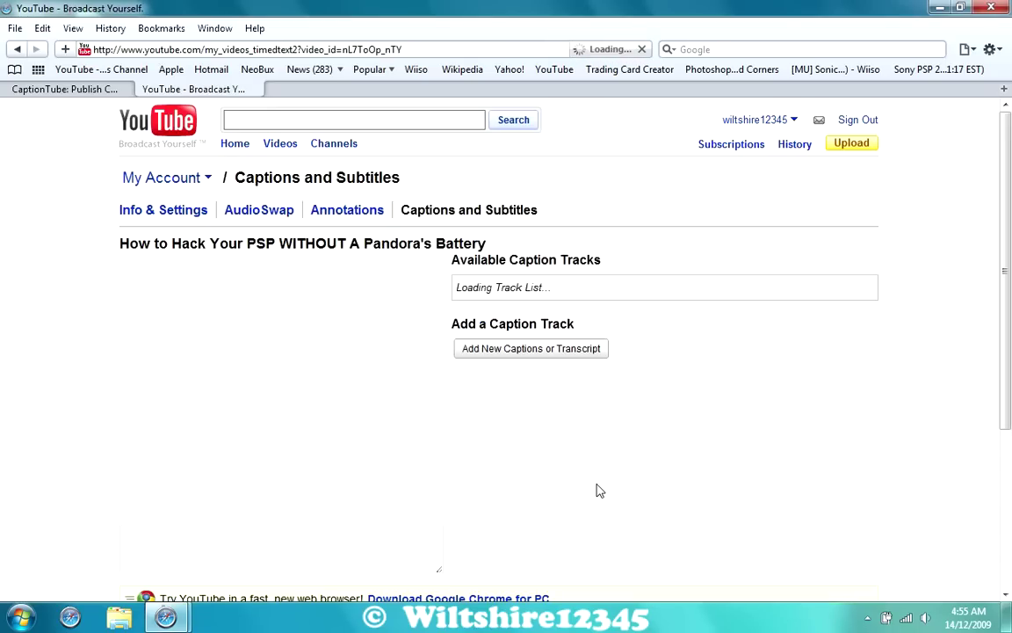
Show the Add New Captions or Transcript form, set to Caption file in English.
click(530, 358)
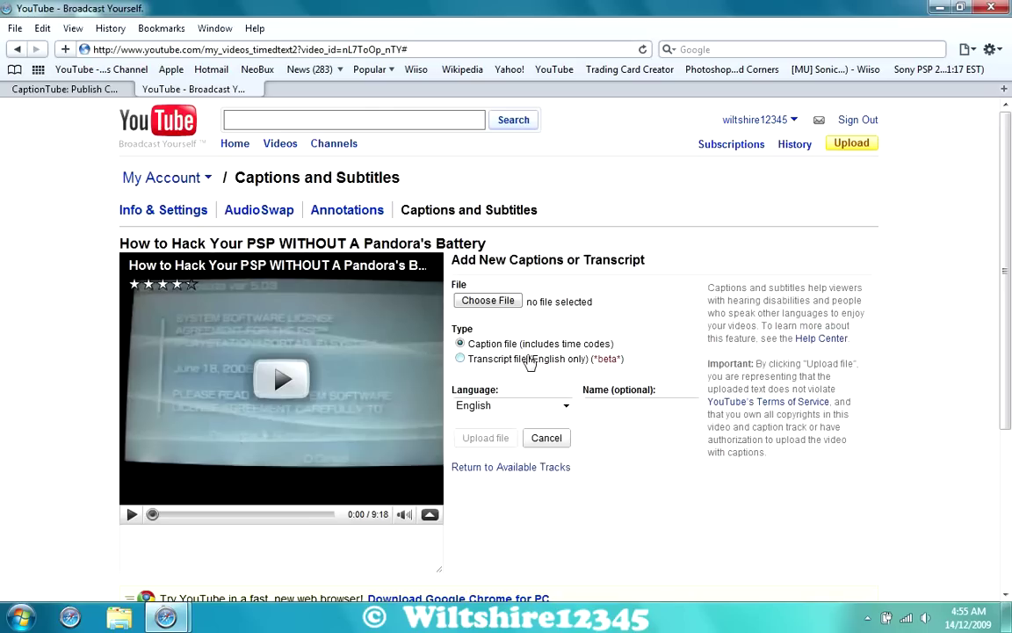